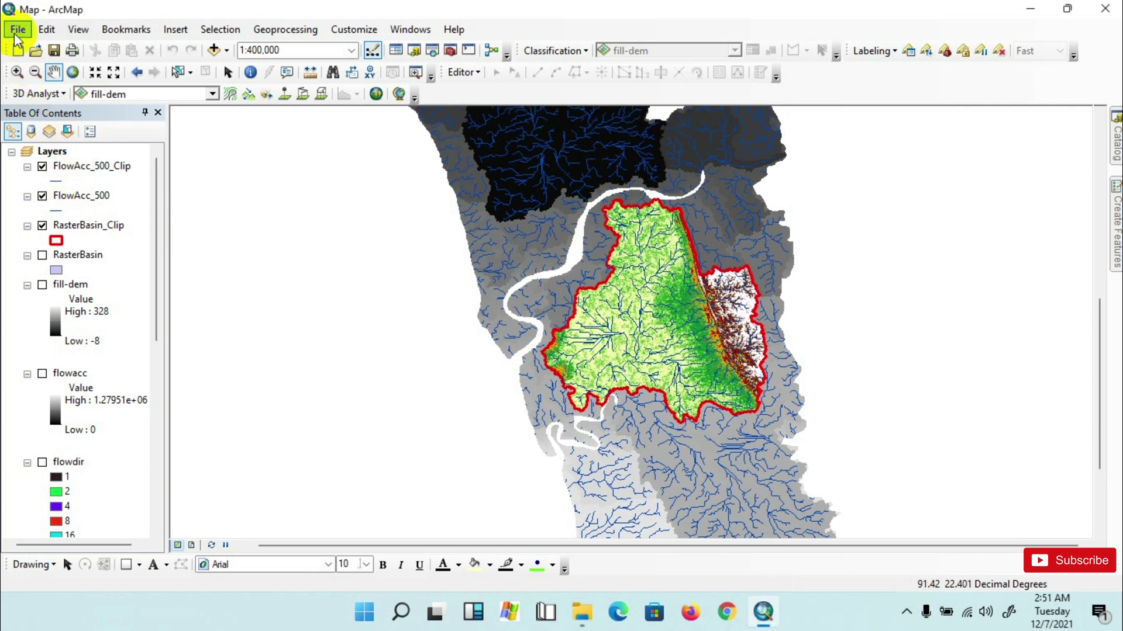
Step: Start sharing the current map as a map package via File > Share As
left_click(18, 31)
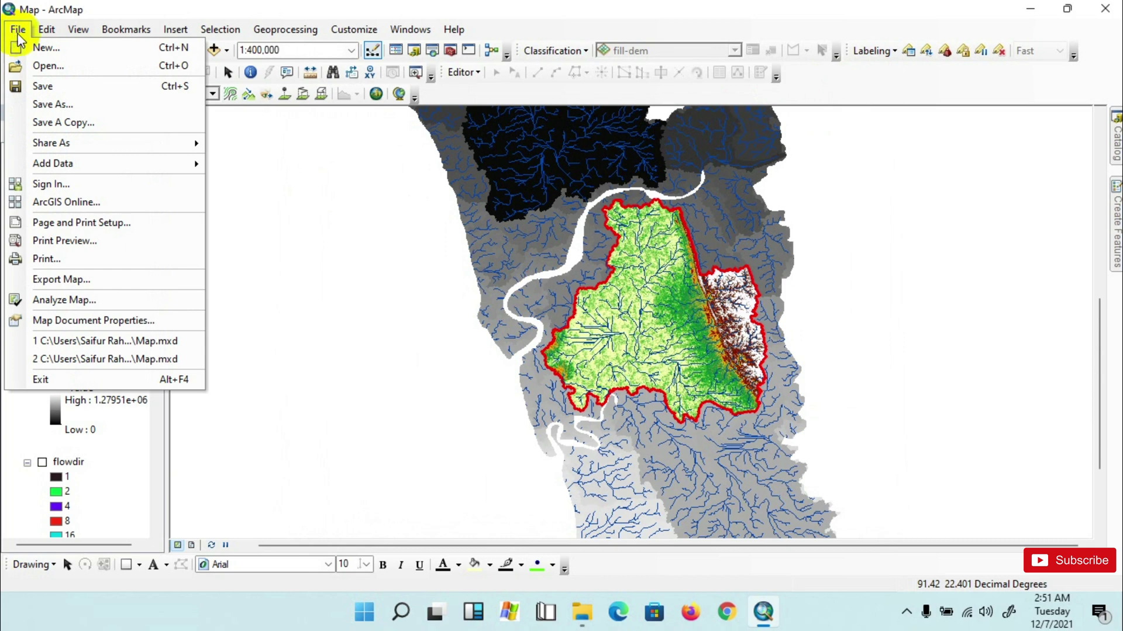
mouse_move(50, 138)
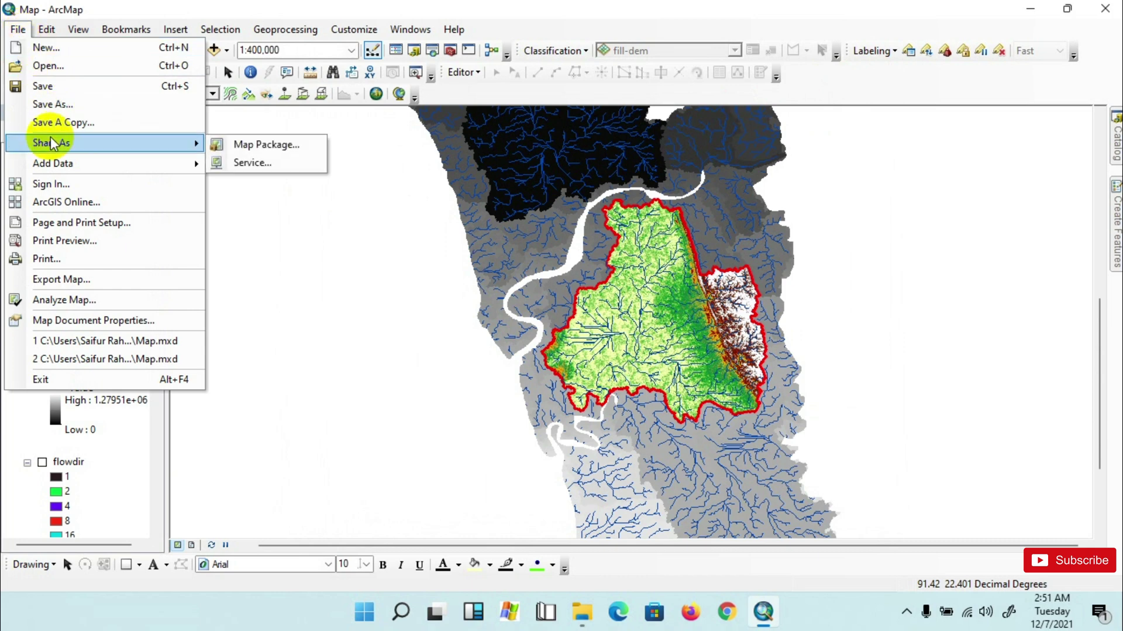
left_click(268, 146)
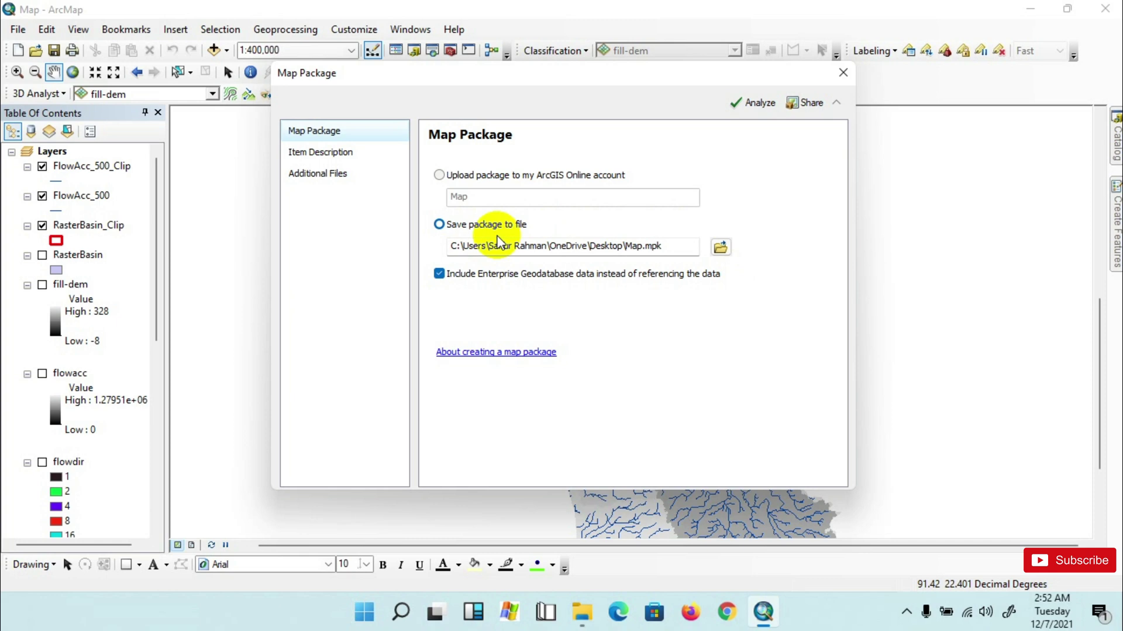
Step: Set the package save location to the Desktop with file name Map
left_click(721, 246)
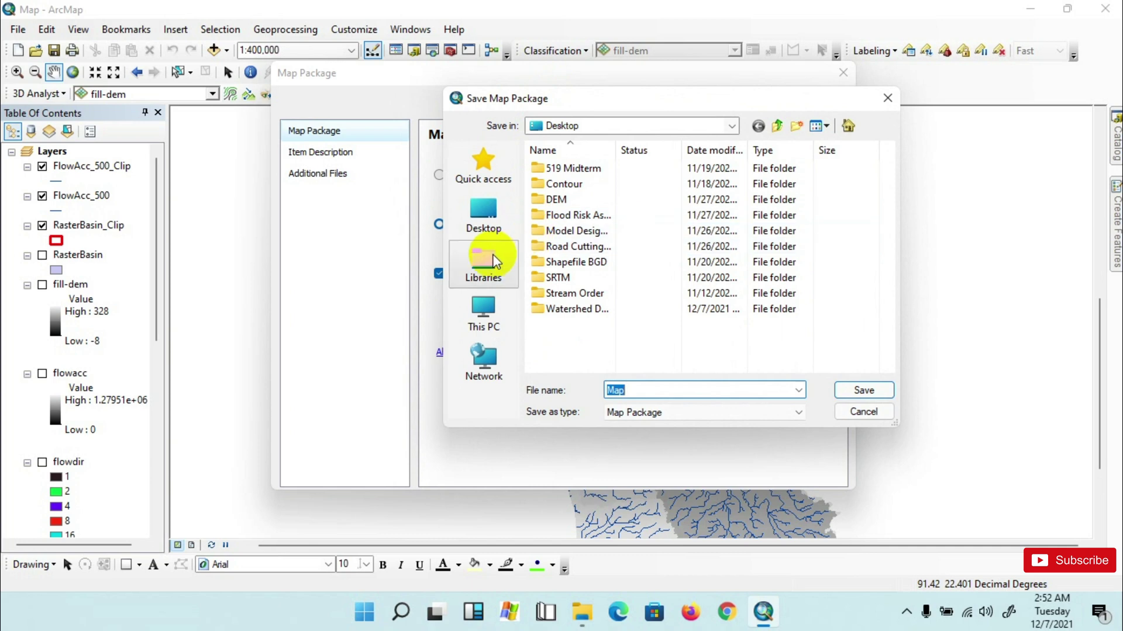
left_click(494, 221)
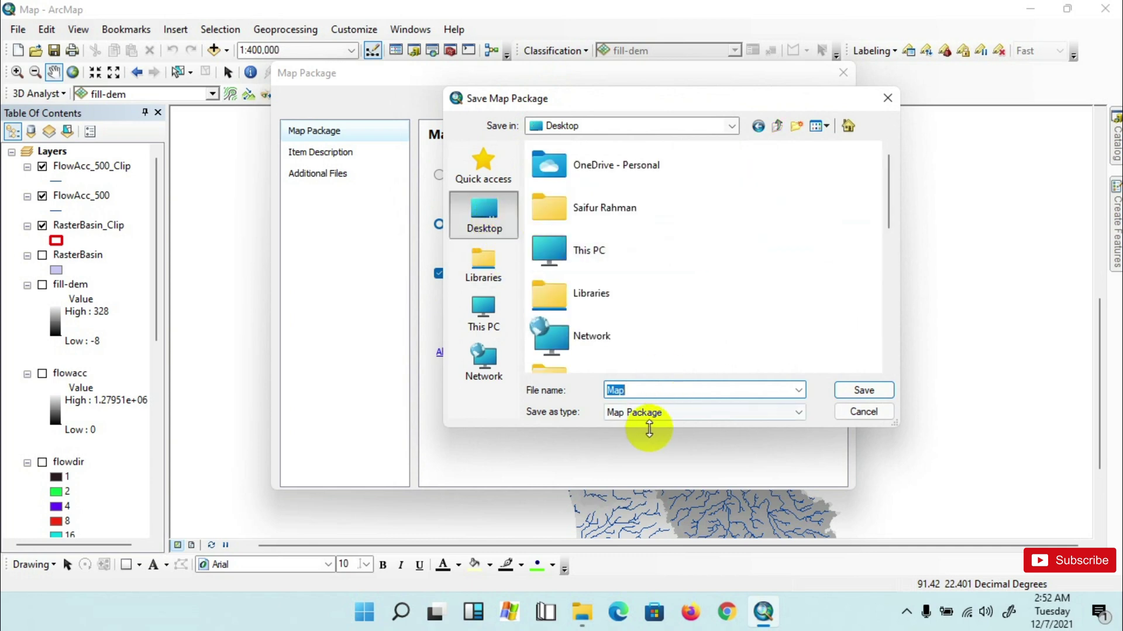
left_click(643, 392)
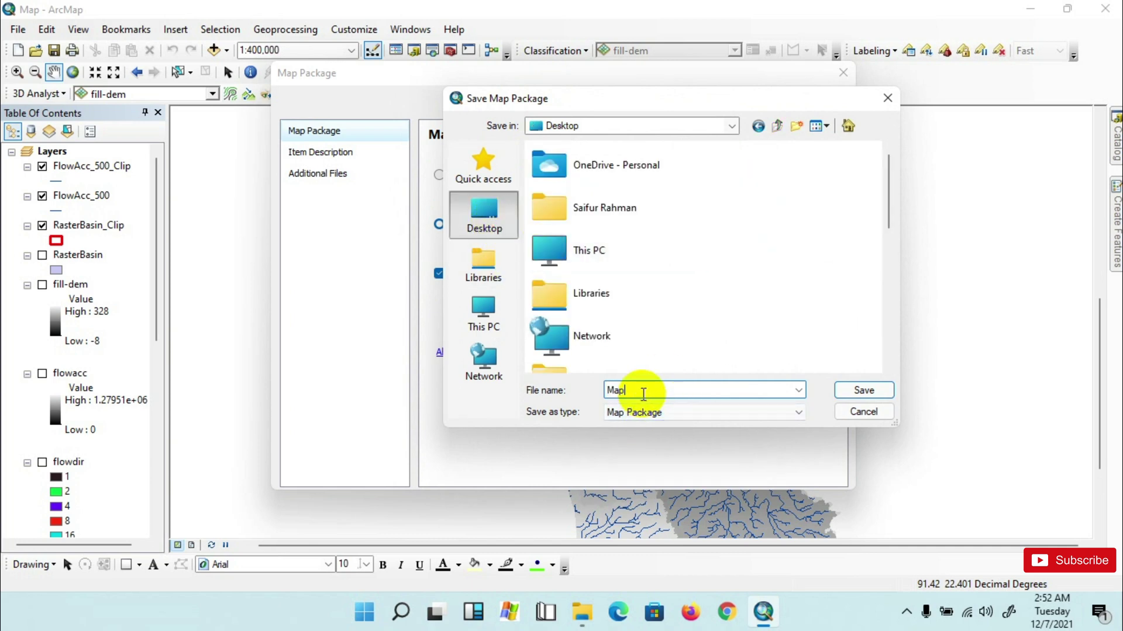
left_click_drag(643, 392, 583, 389)
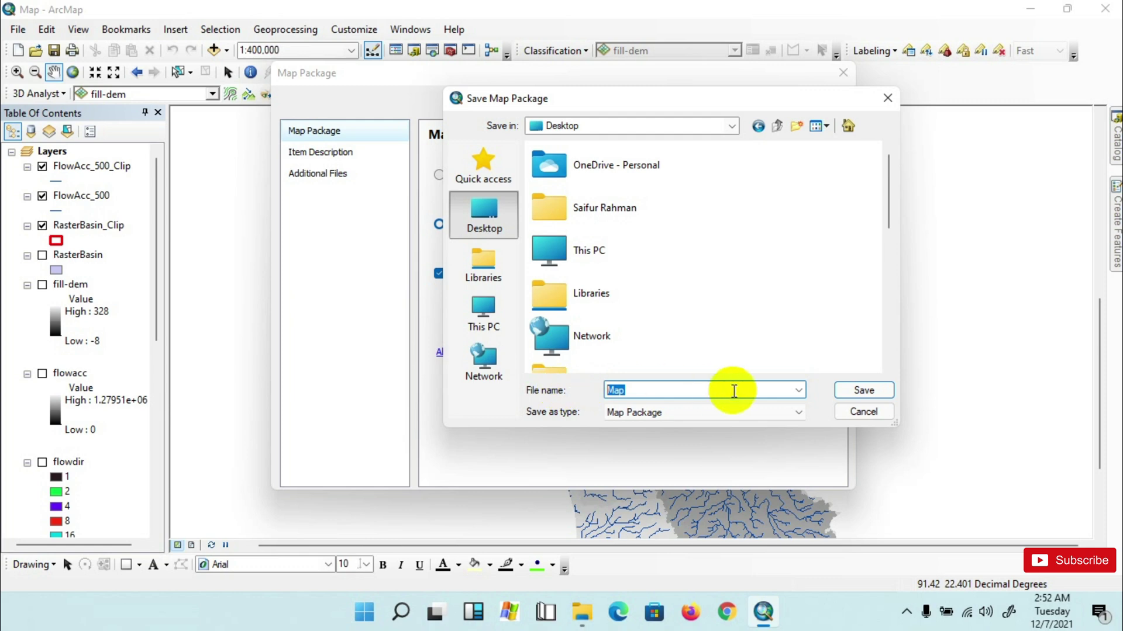
type("Map")
left_click(864, 391)
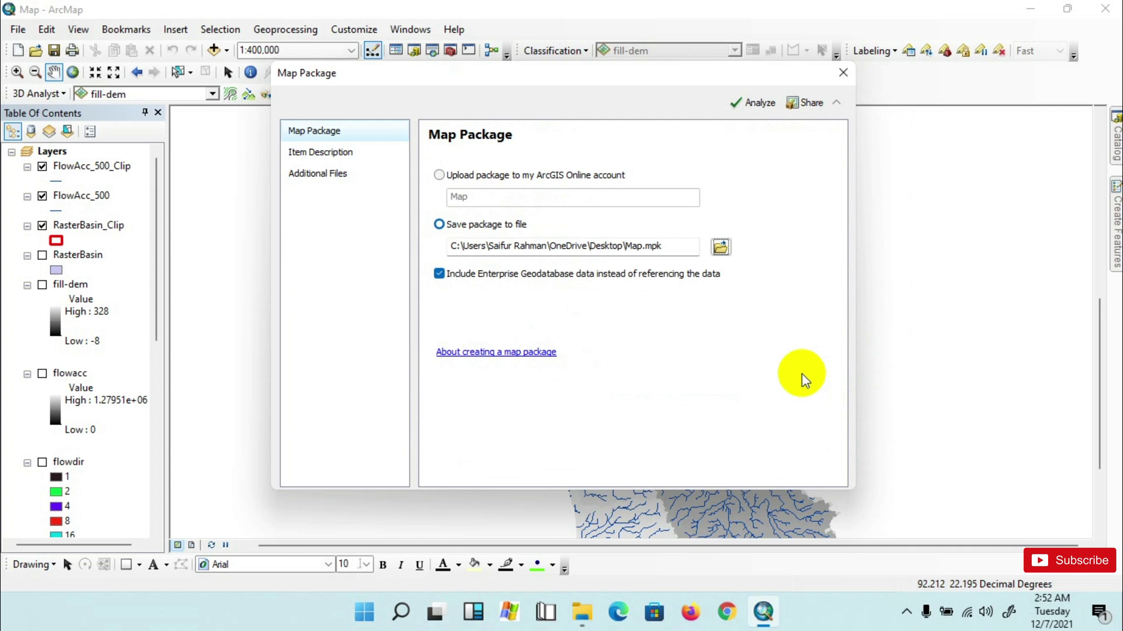
Step: Enter 'All Data' as the package's Summary, Tags and Description in Item Description
left_click(313, 156)
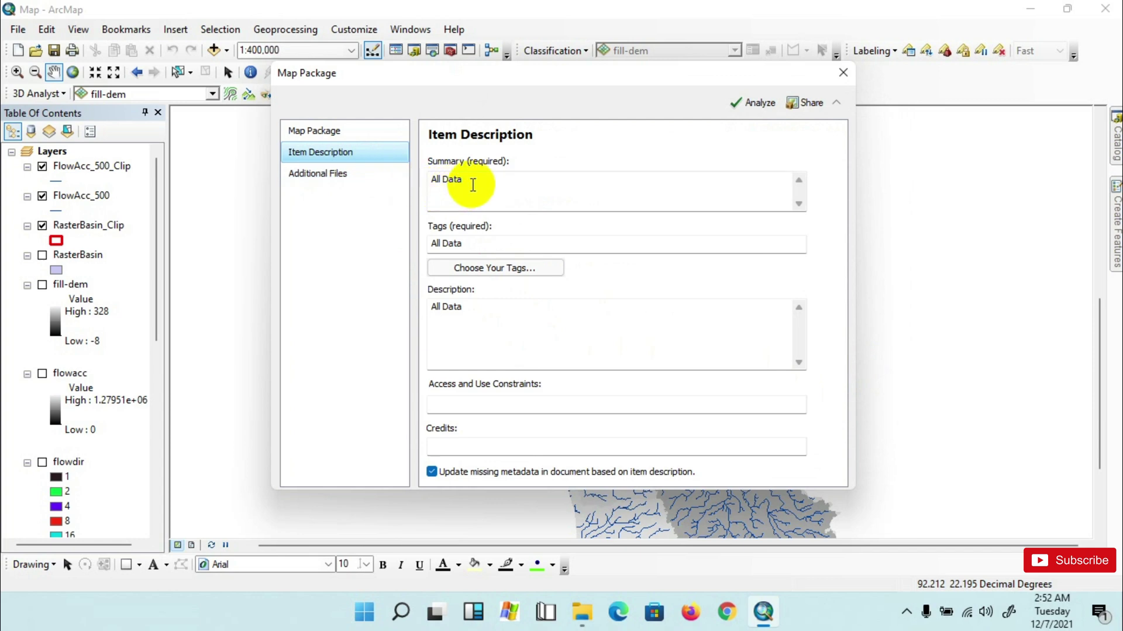
left_click_drag(469, 183, 427, 178)
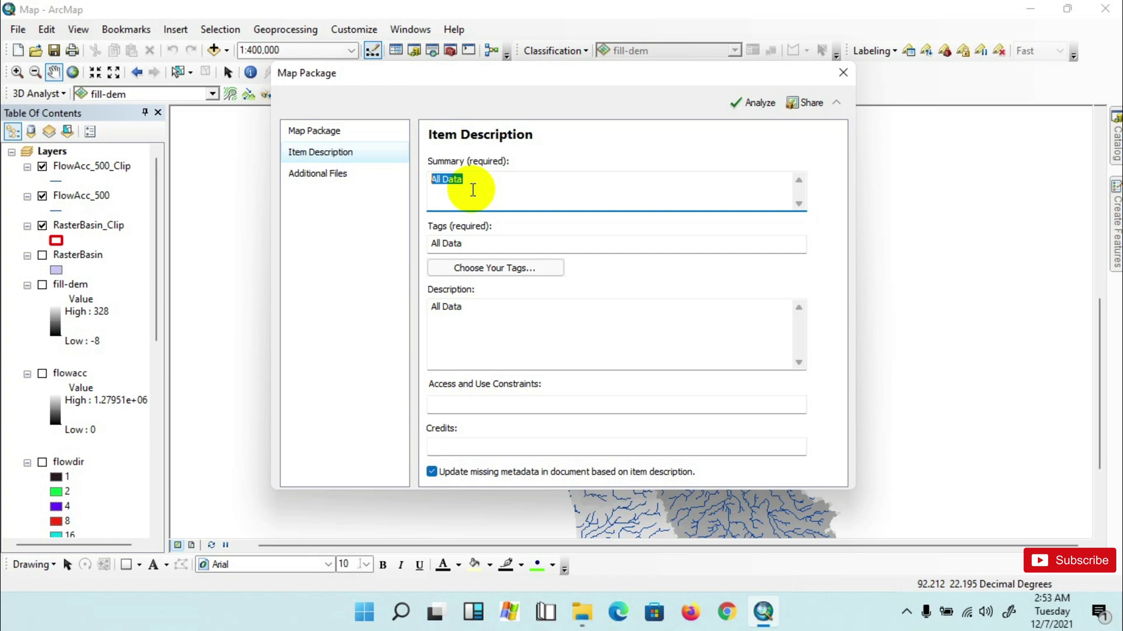
type("All Data")
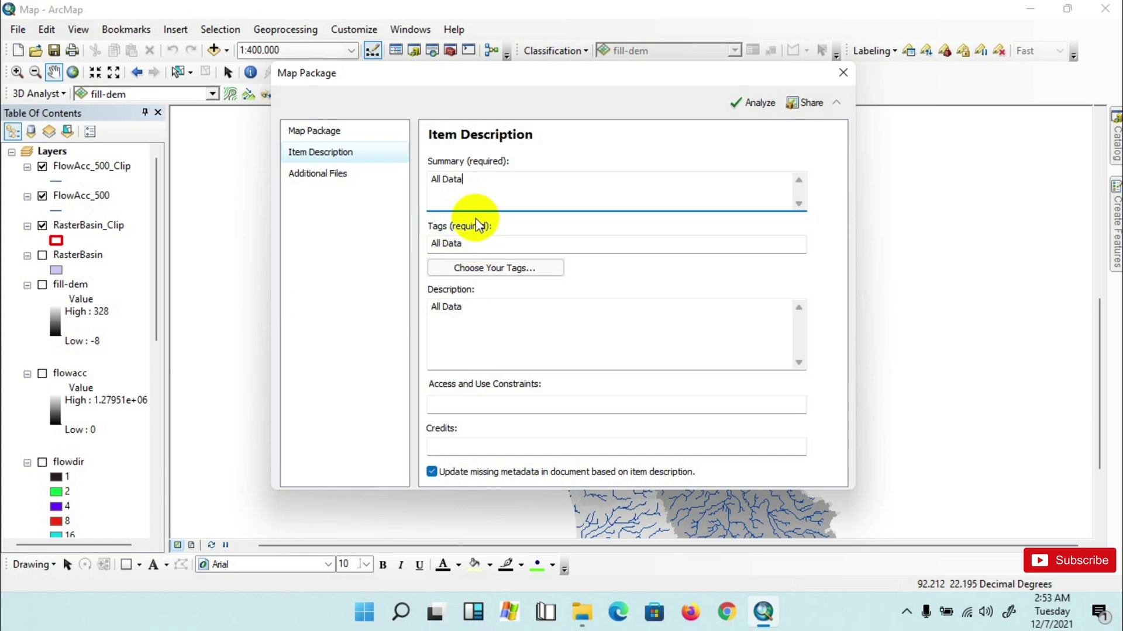
left_click_drag(462, 244, 415, 244)
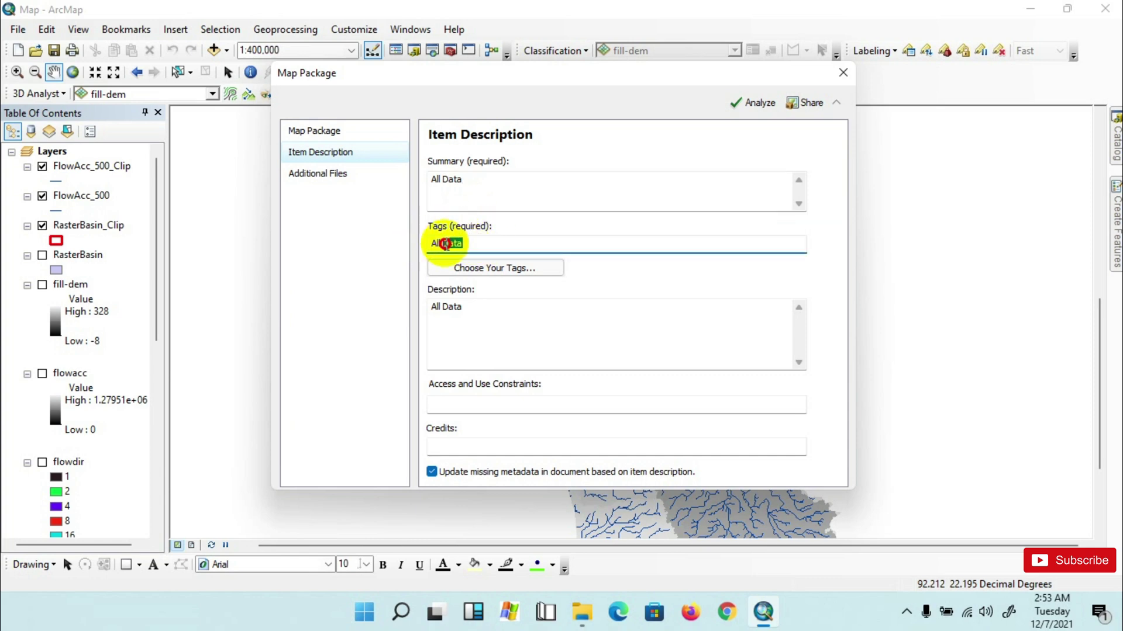
type("All ")
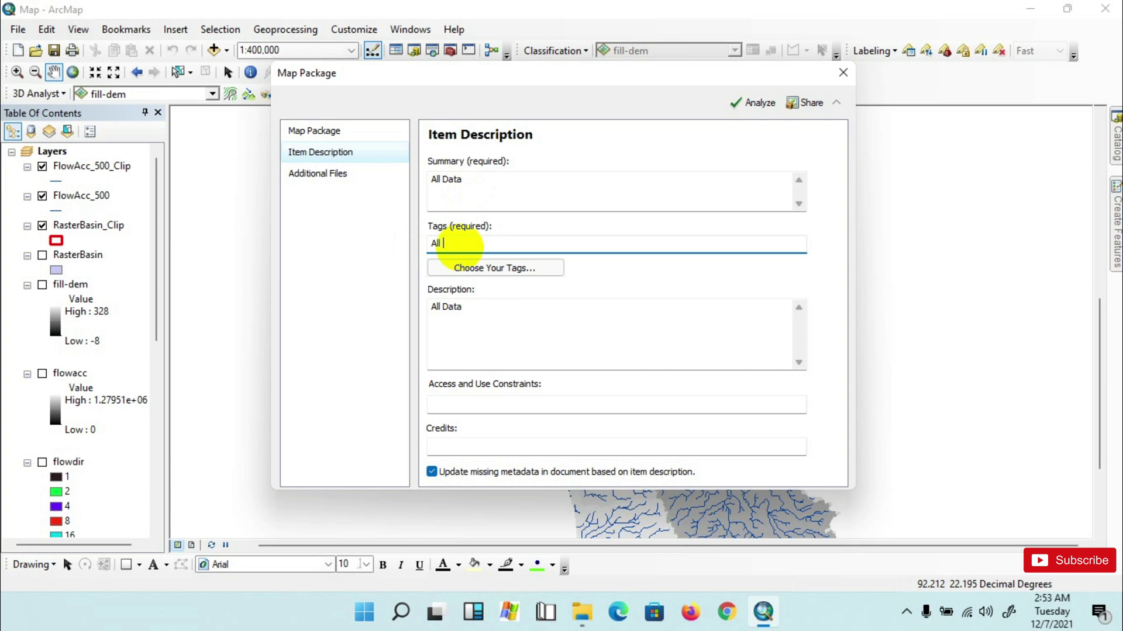
type("Data")
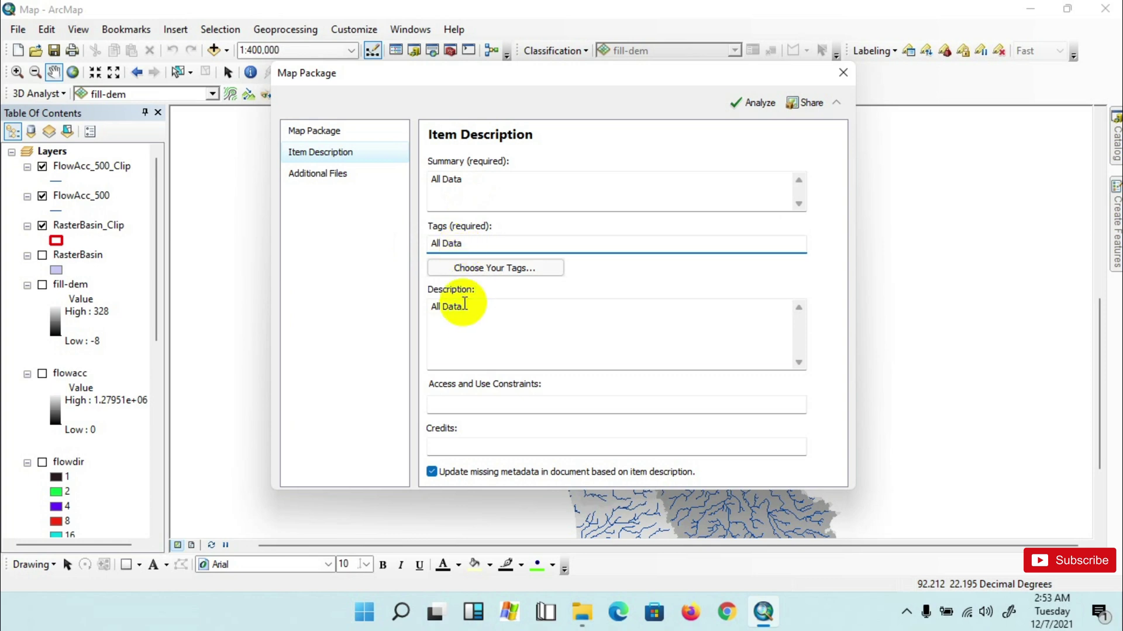
left_click(464, 309)
key("ctrl+a")
type("Al")
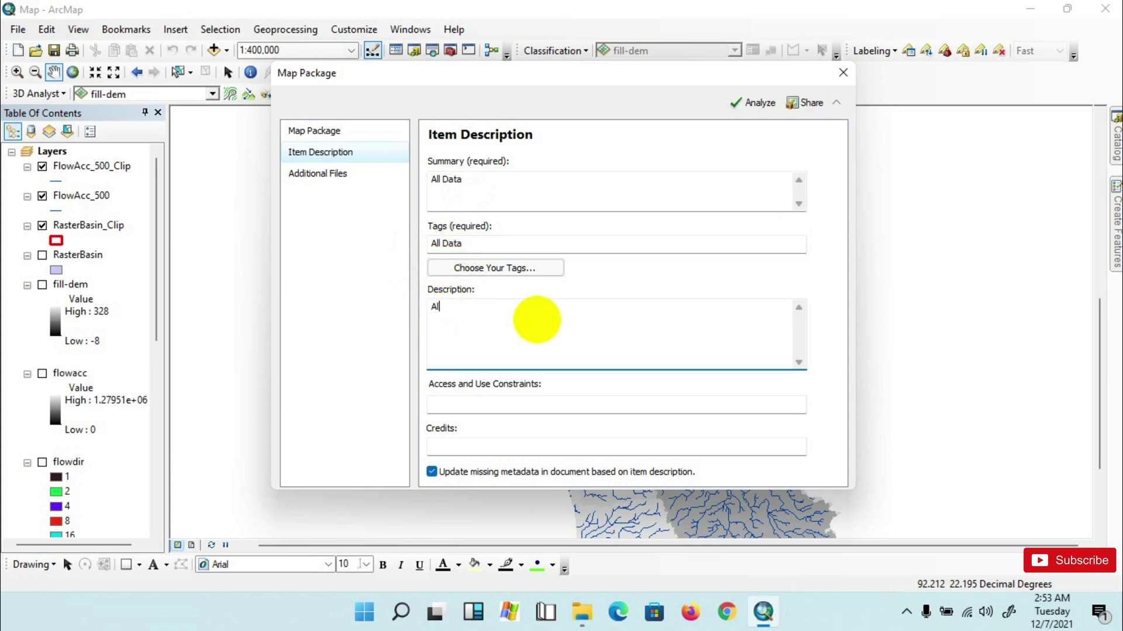
type("l Data")
Step: Analyze the package, confirm 0 errors, 0 warnings and 0 messages, and close the results
left_click(755, 105)
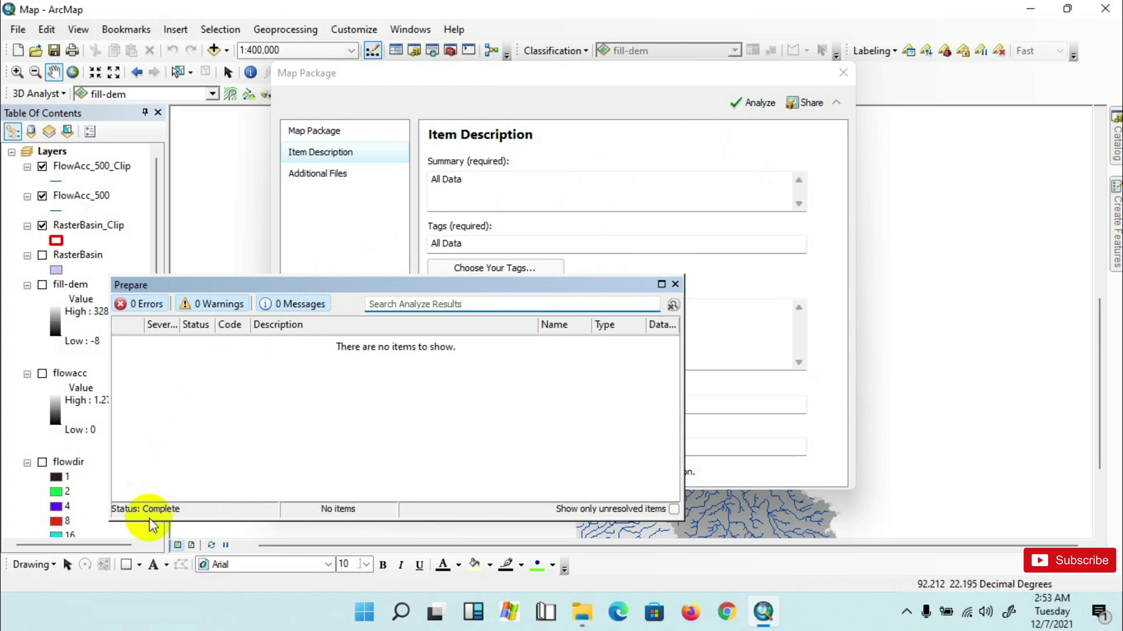
left_click_drag(249, 285, 271, 252)
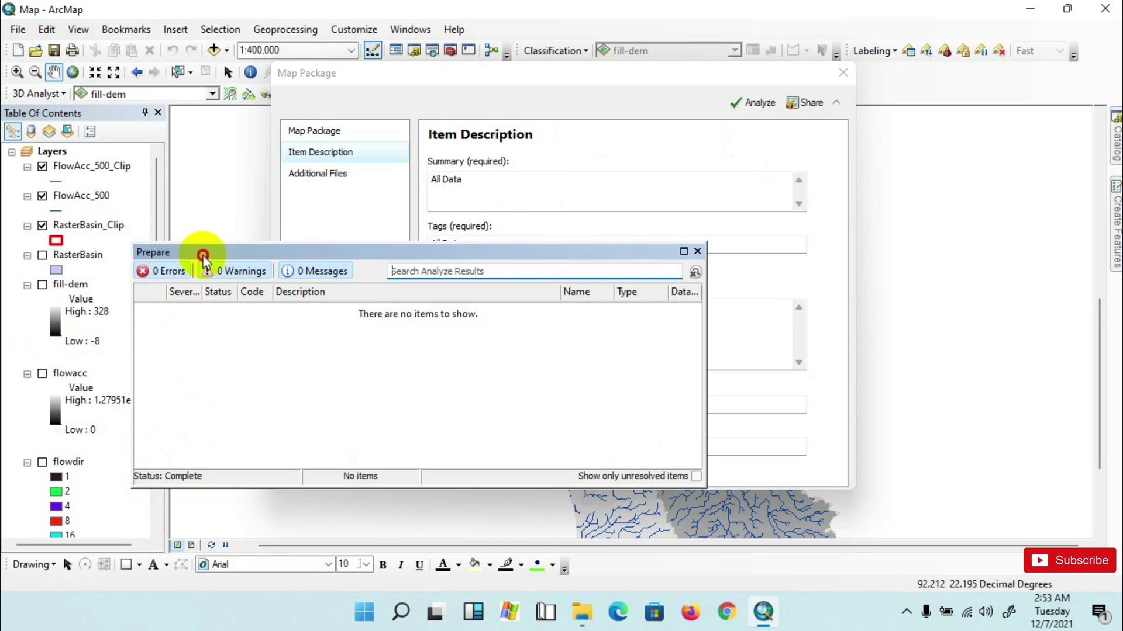
left_click_drag(205, 254, 171, 261)
left_click(665, 256)
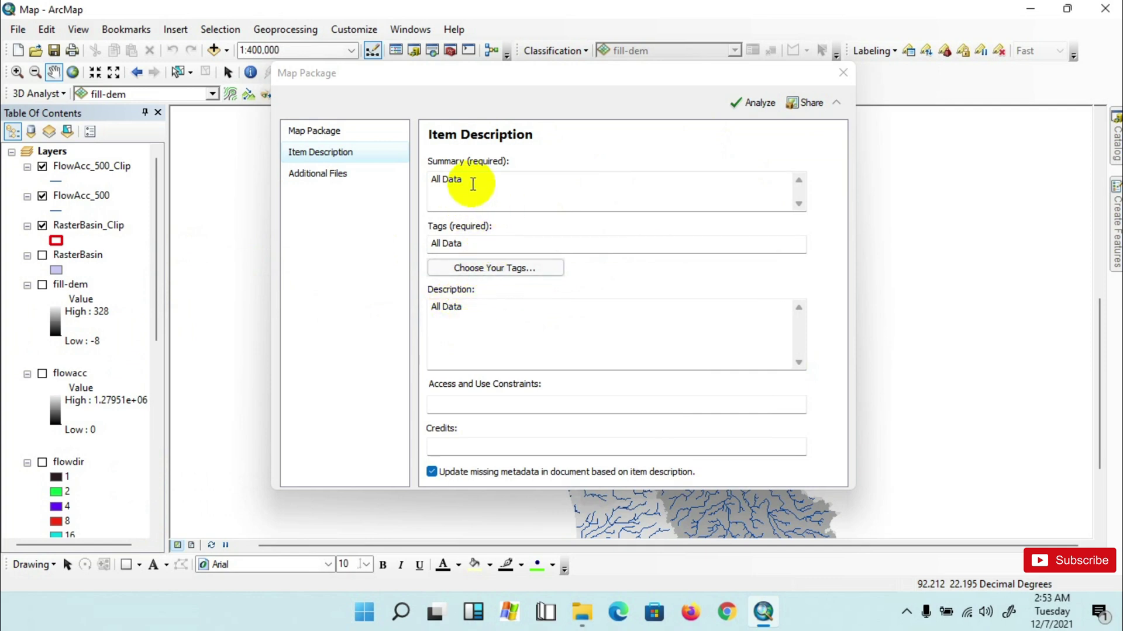
Step: Delete the 'All Data' text from the package Summary field
left_click_drag(484, 180, 427, 181)
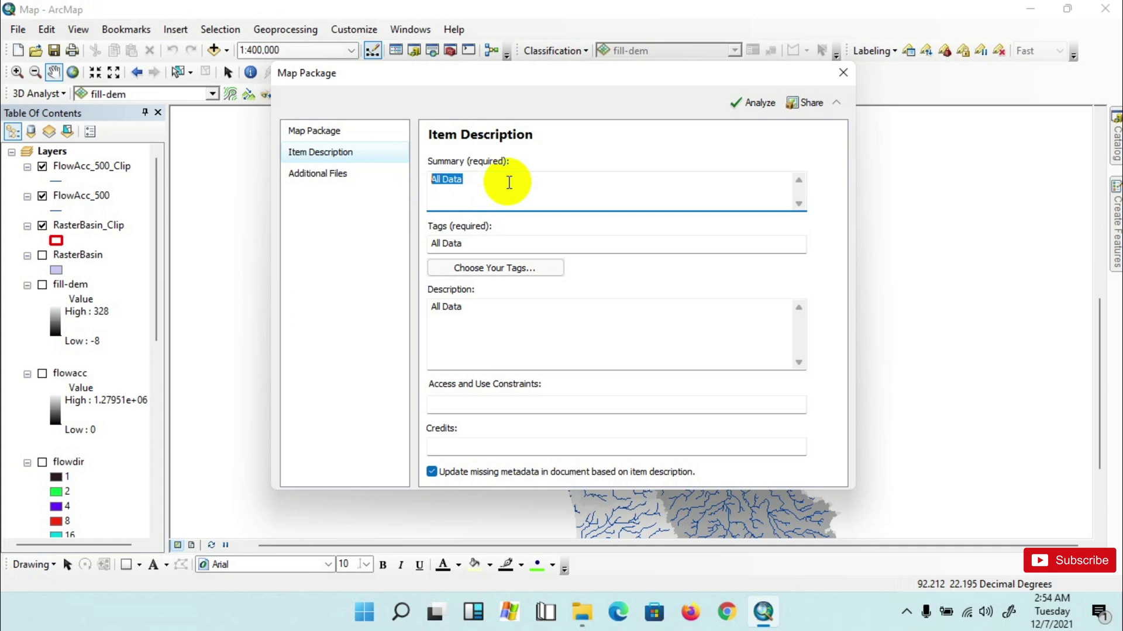
key("BackSpace")
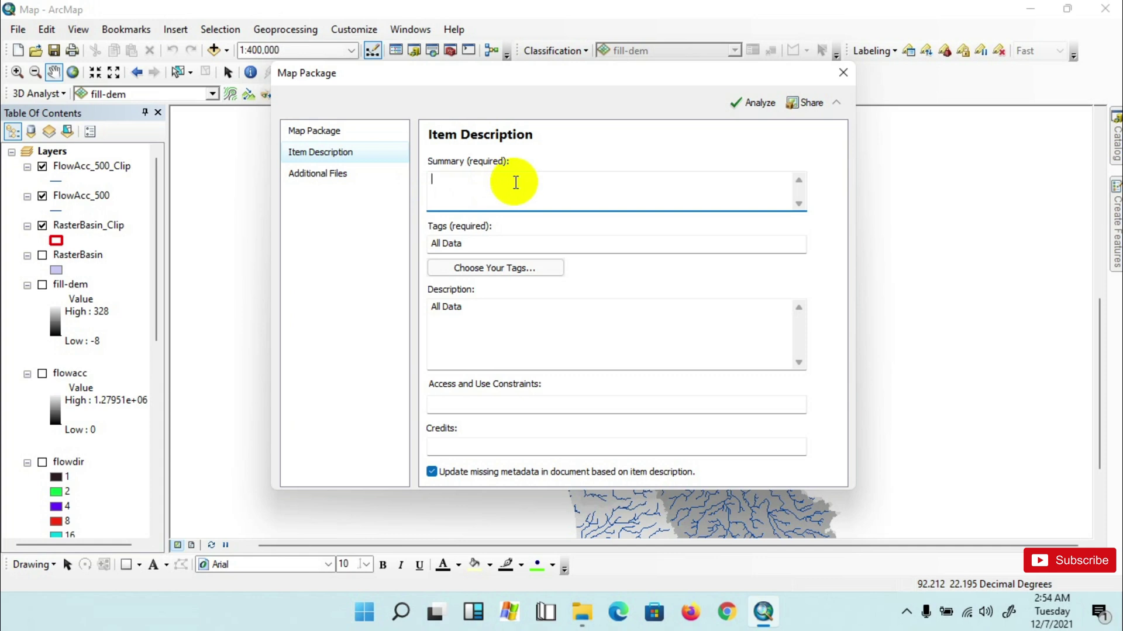
left_click_drag(509, 73, 476, 75)
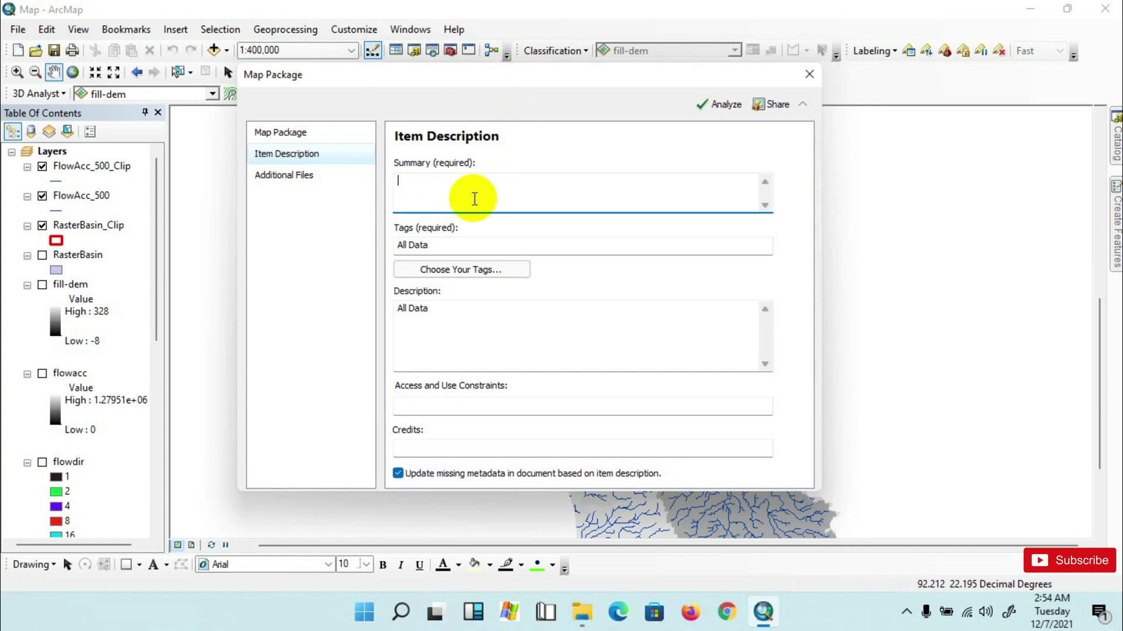
Step: Analyze the package, review the 00097 Missing Summary error, and close the results
left_click(721, 110)
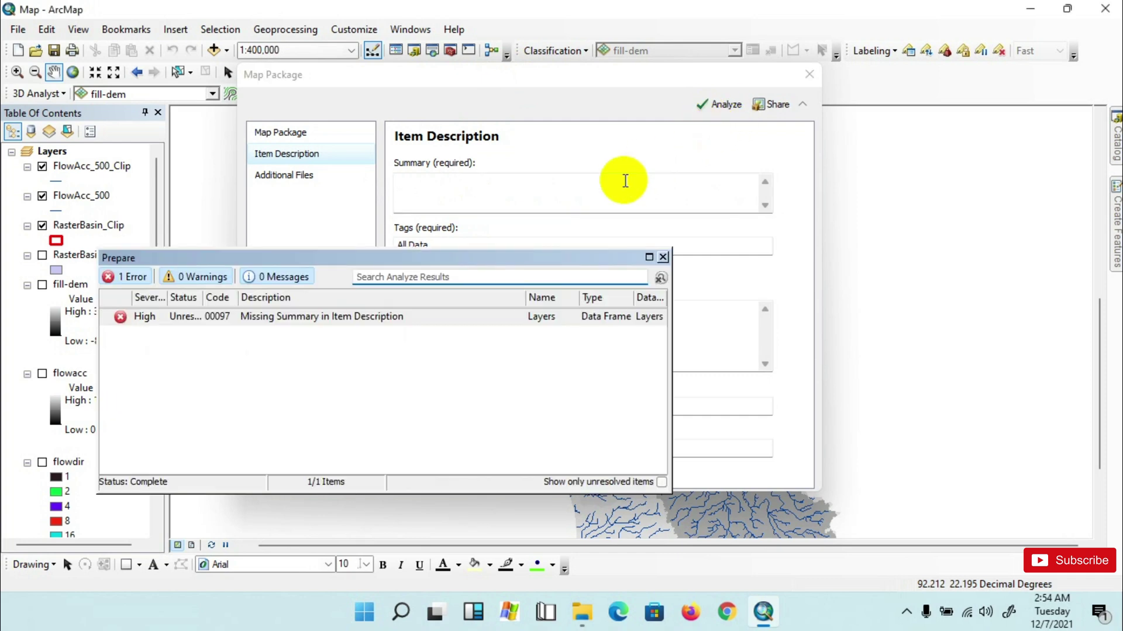
left_click_drag(312, 263, 317, 285)
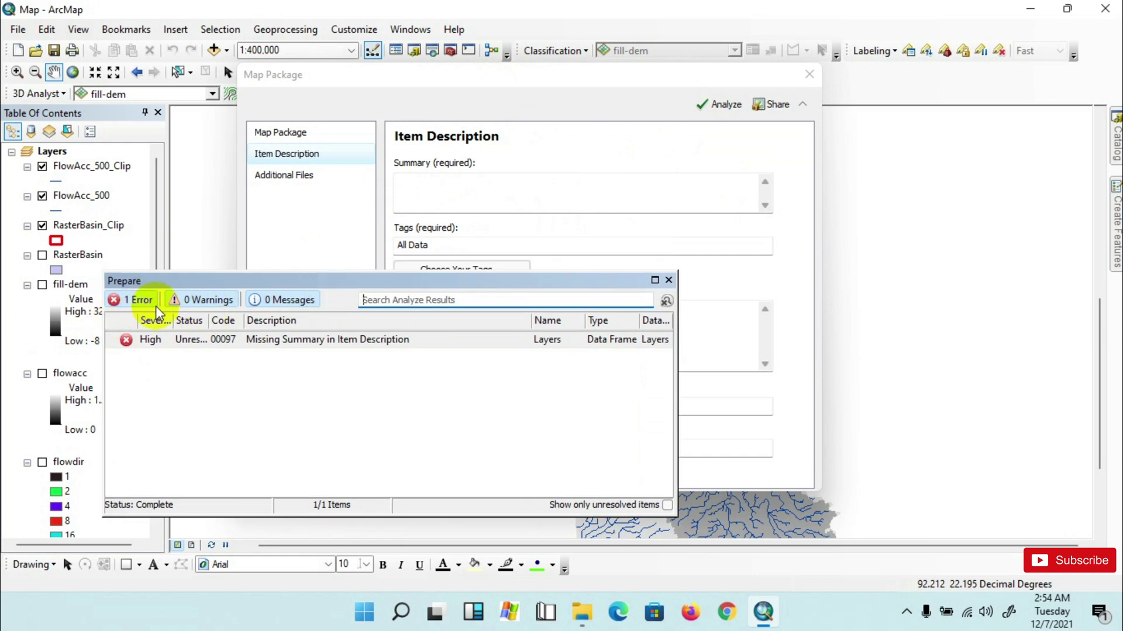
left_click_drag(384, 286, 451, 285)
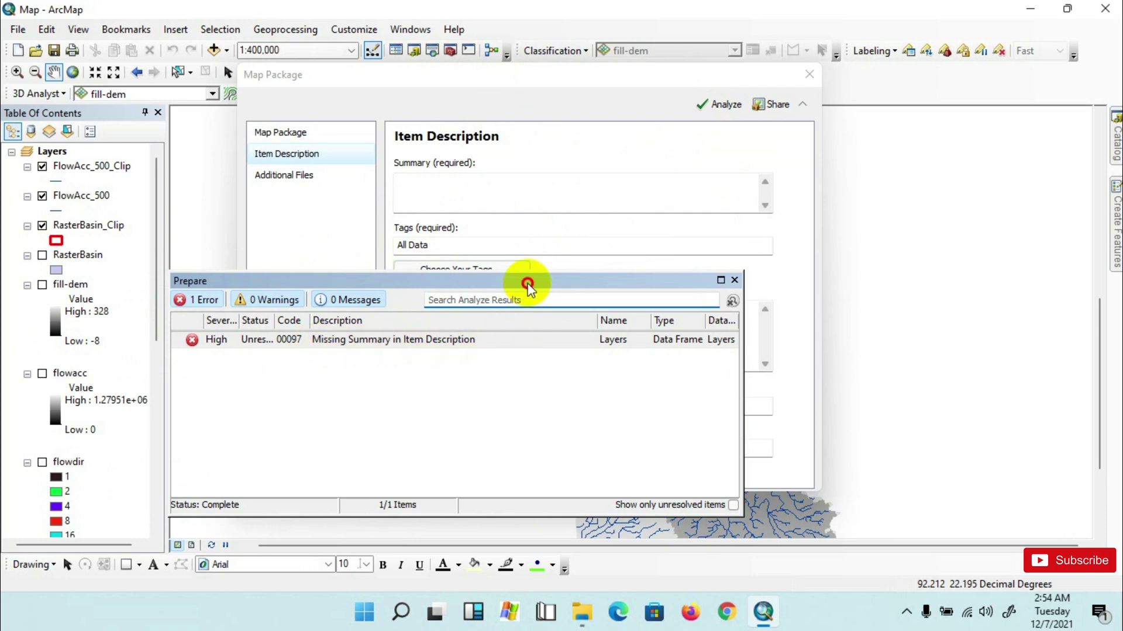
left_click_drag(526, 284, 542, 303)
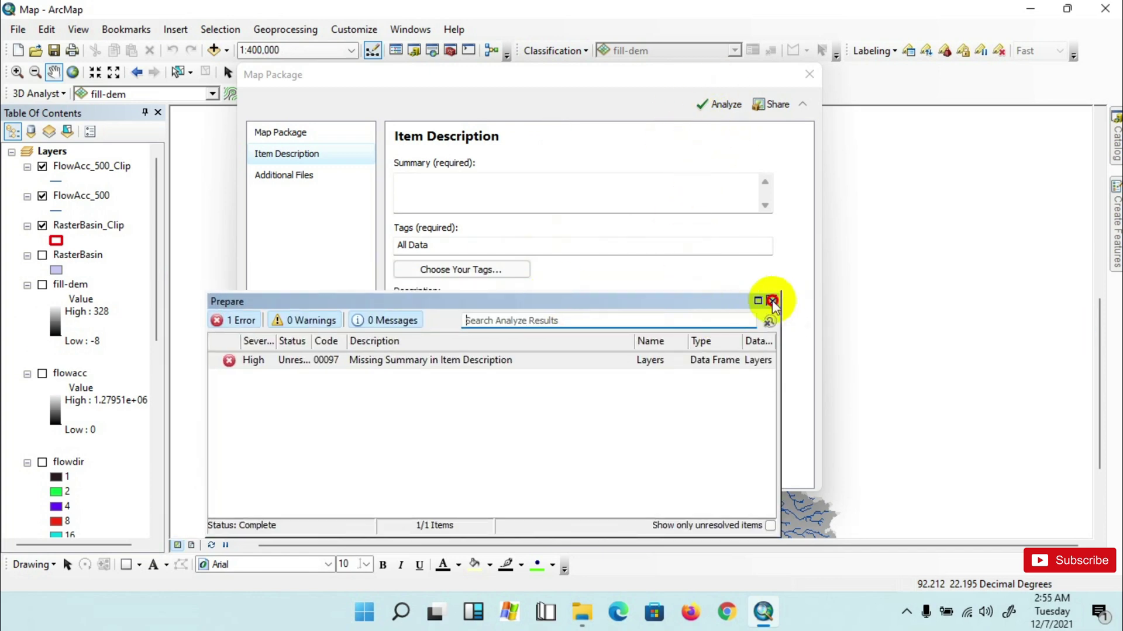
left_click(770, 300)
left_click(507, 186)
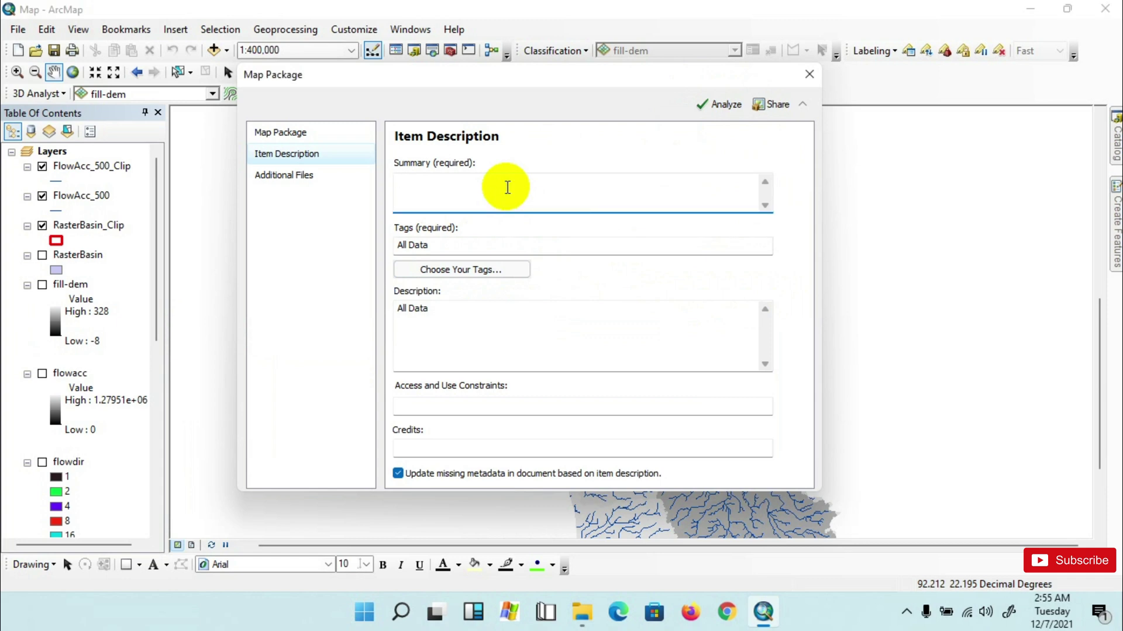
Step: Restore the Summary to 'All Data' and re-analyze, confirming 0 errors
type("All Data")
left_click(720, 105)
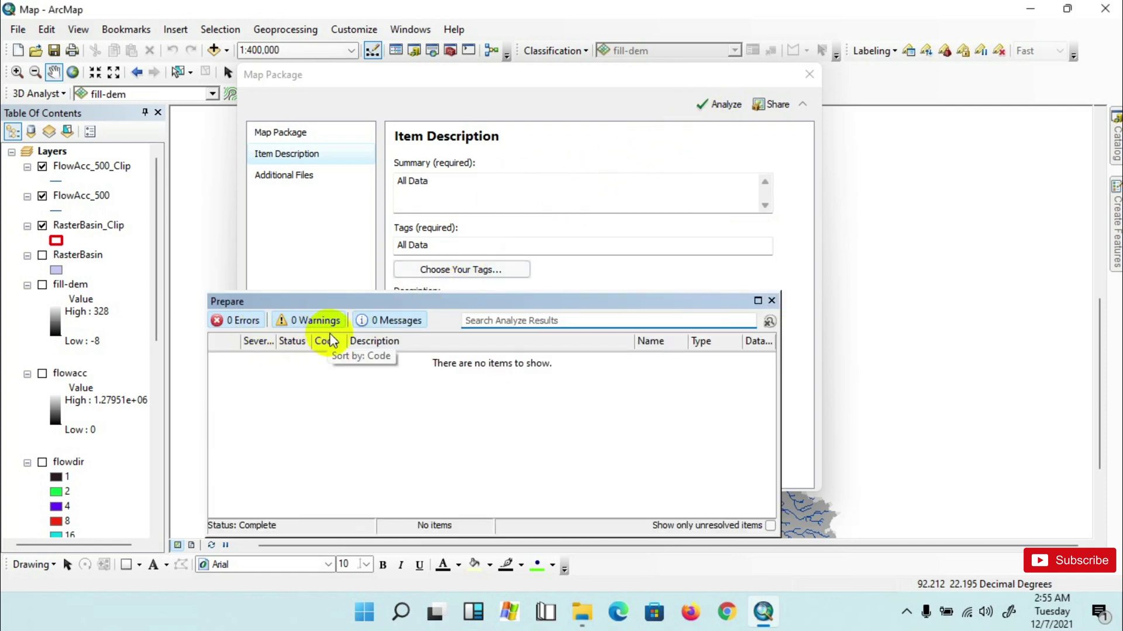
left_click(772, 301)
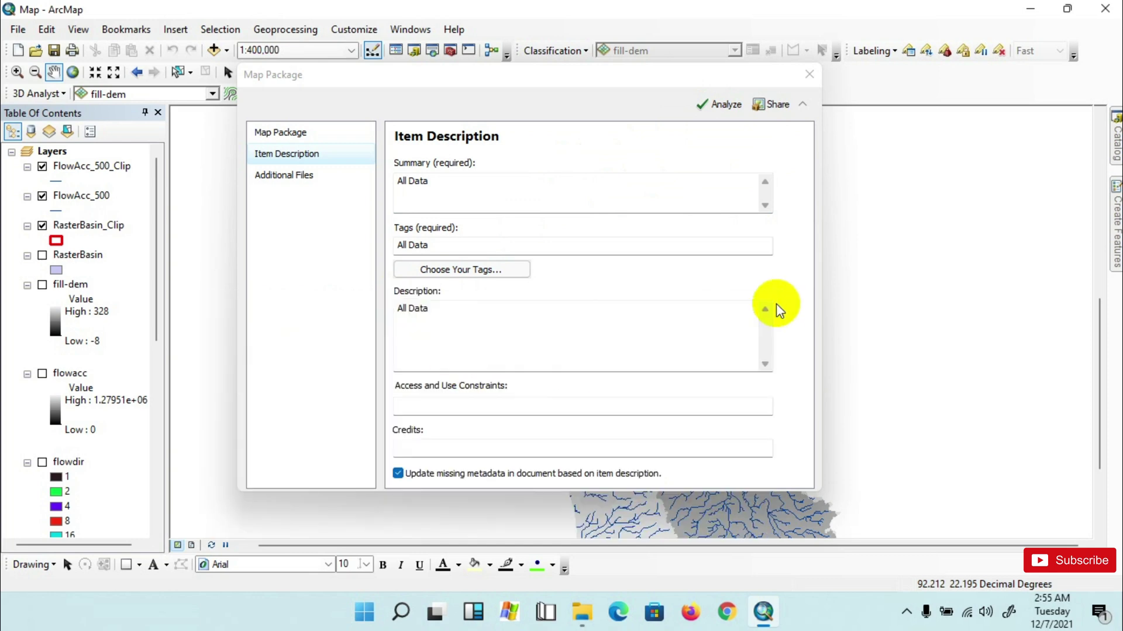
Step: Share the package, saving the map document, and dismiss the success message
left_click(774, 104)
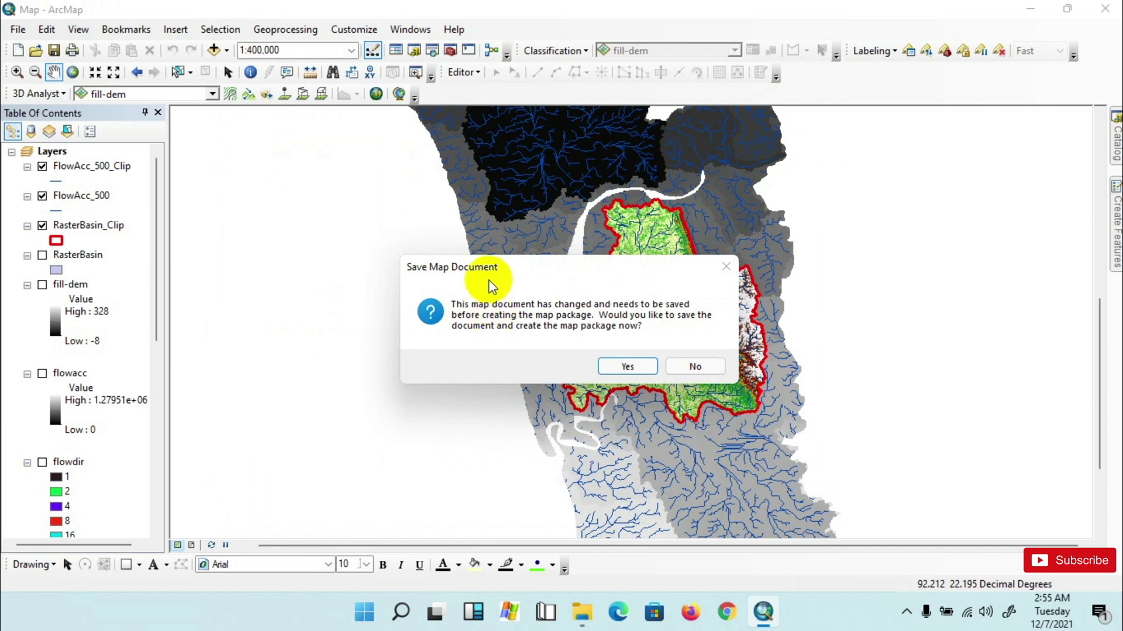
left_click_drag(495, 270, 487, 246)
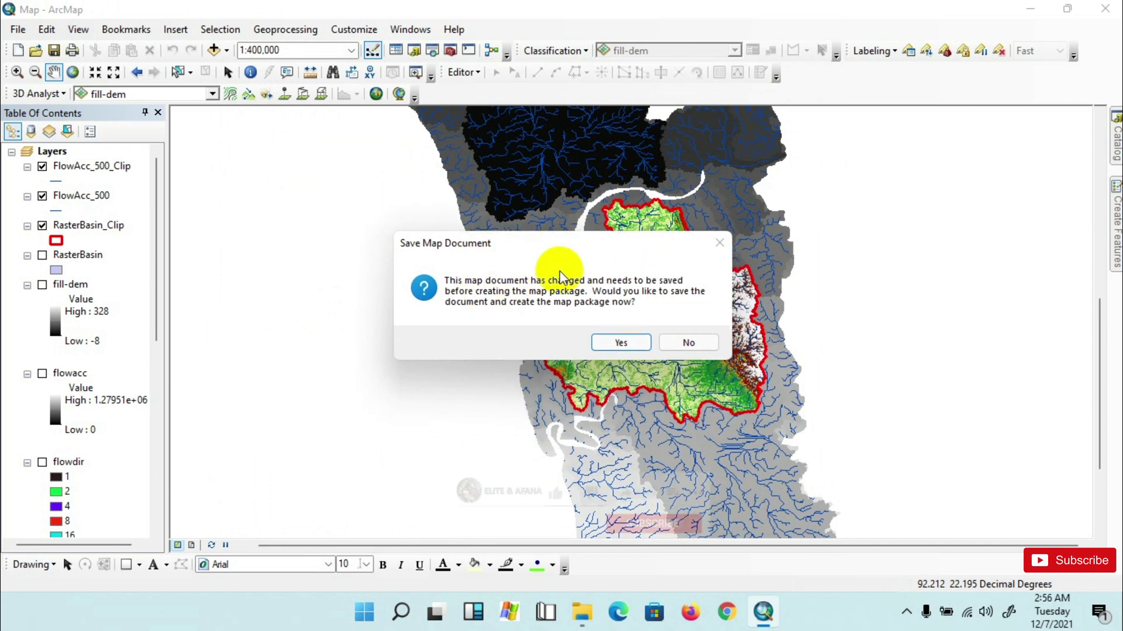
left_click(620, 342)
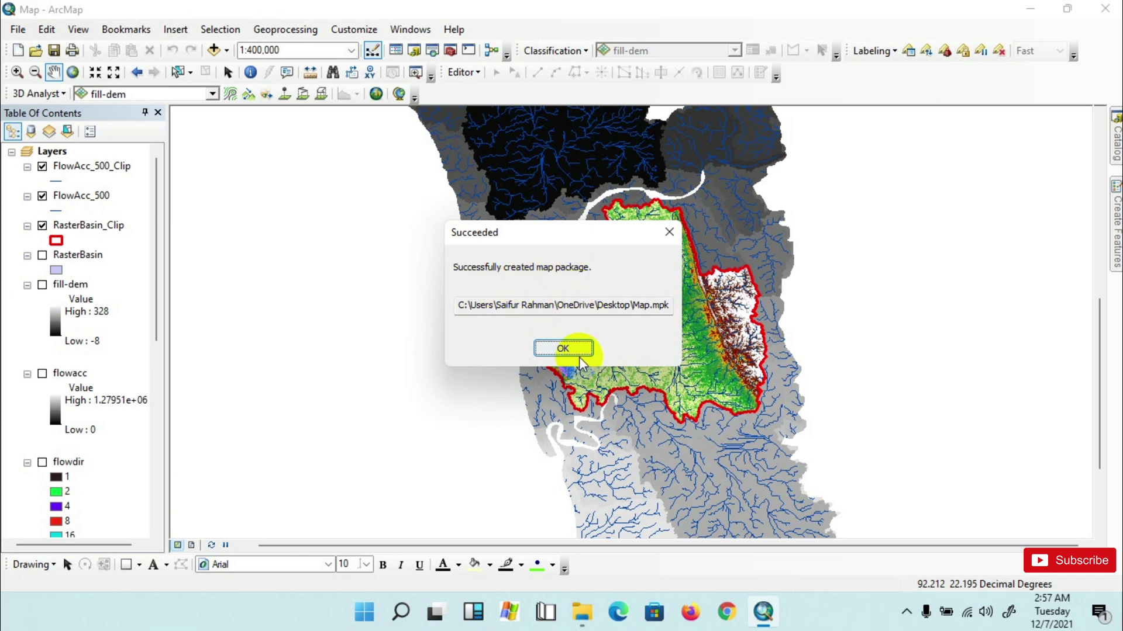
left_click(669, 233)
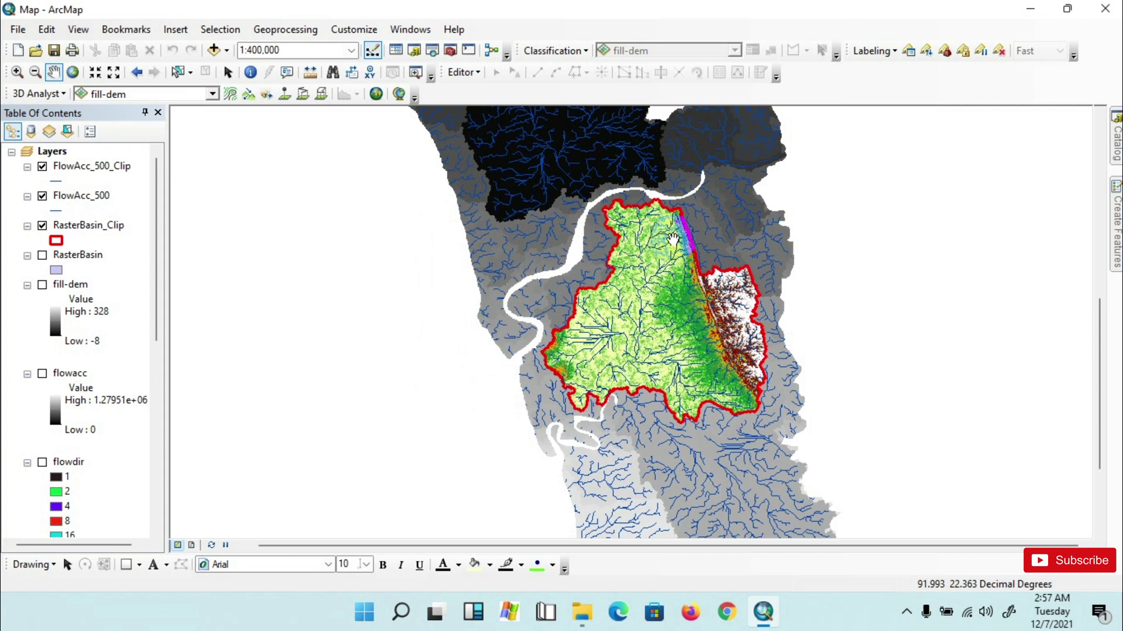
Step: Close ArcMap and reopen the Map.mpk package from the Desktop
left_click(1105, 8)
right_click(524, 237)
left_click(549, 283)
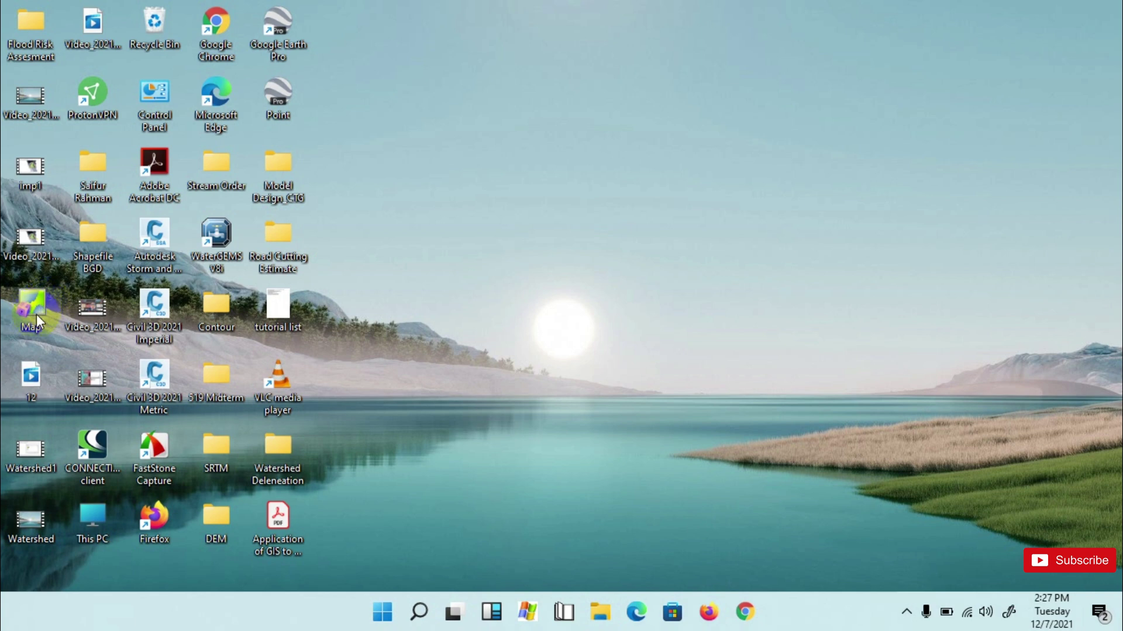
double_click(33, 316)
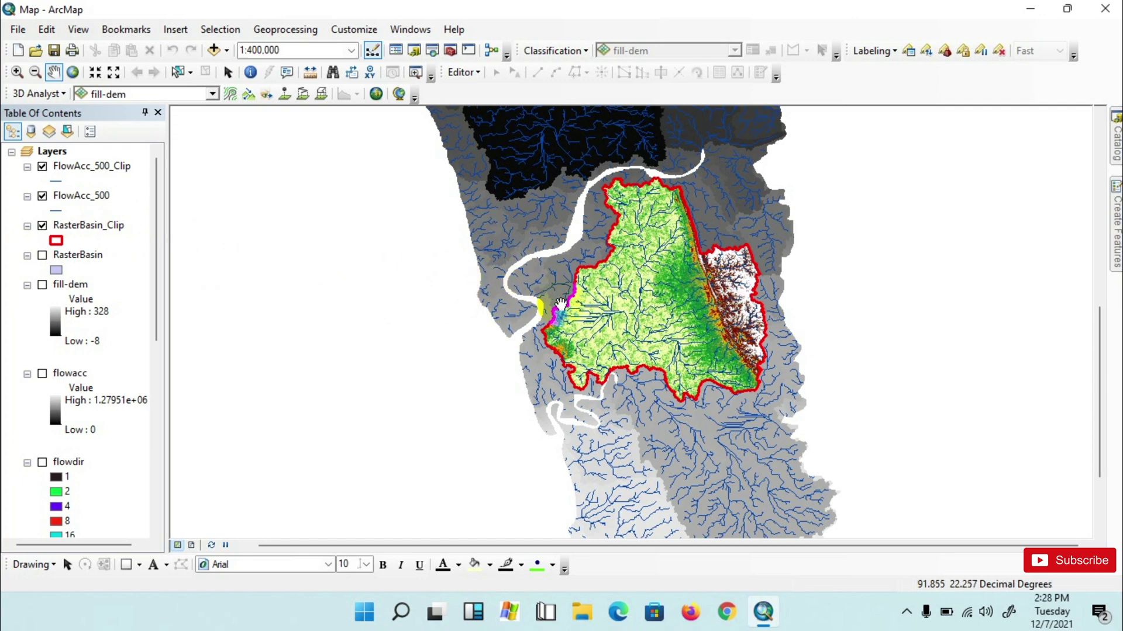
Step: Inspect the reopened map showing the RasterBasin_Clip outline and FlowAcc_500_Clip streams
left_click(531, 315)
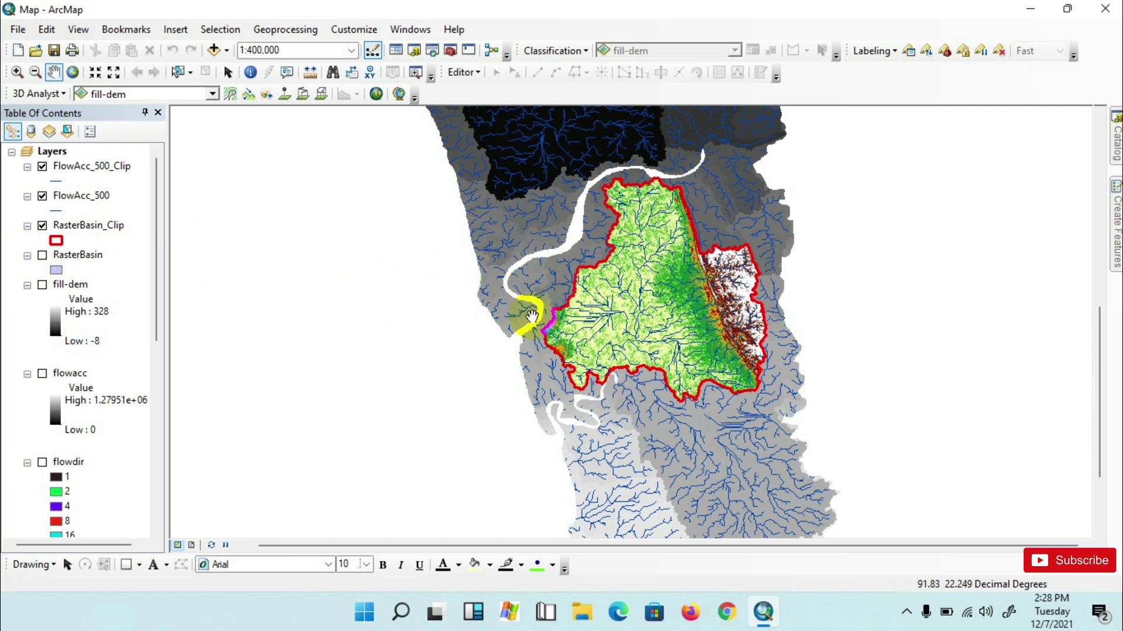